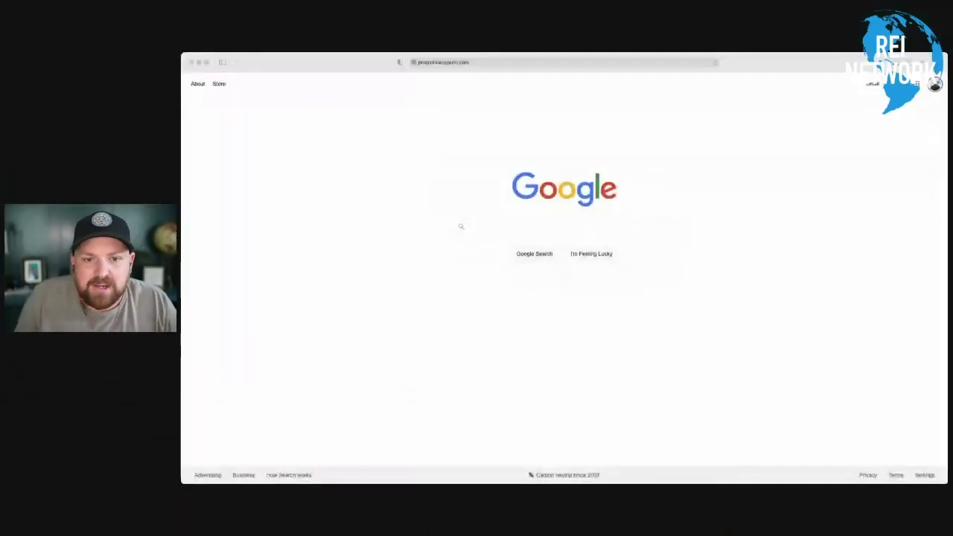
Load the PropStream 7-day free-trial sign-up page in Safari
left_click(336, 72)
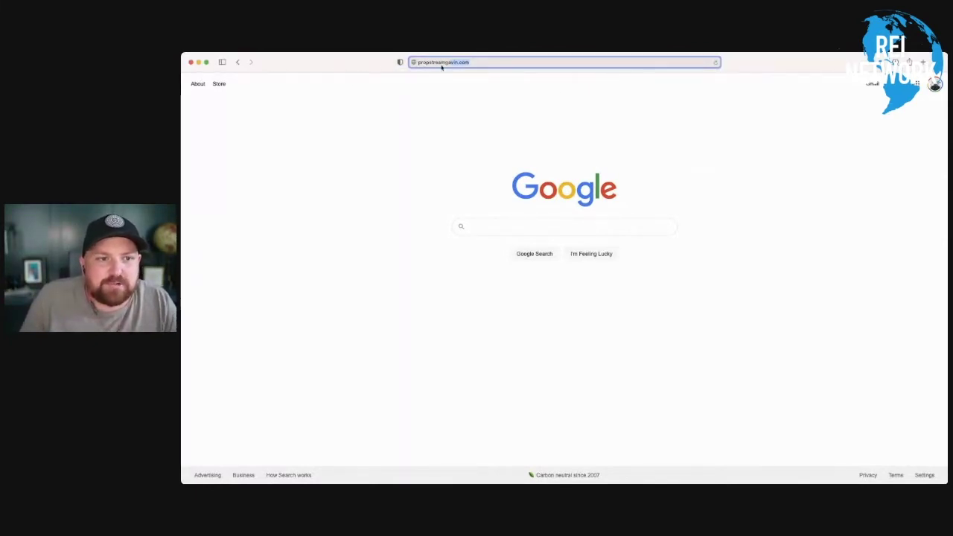
left_click(471, 63)
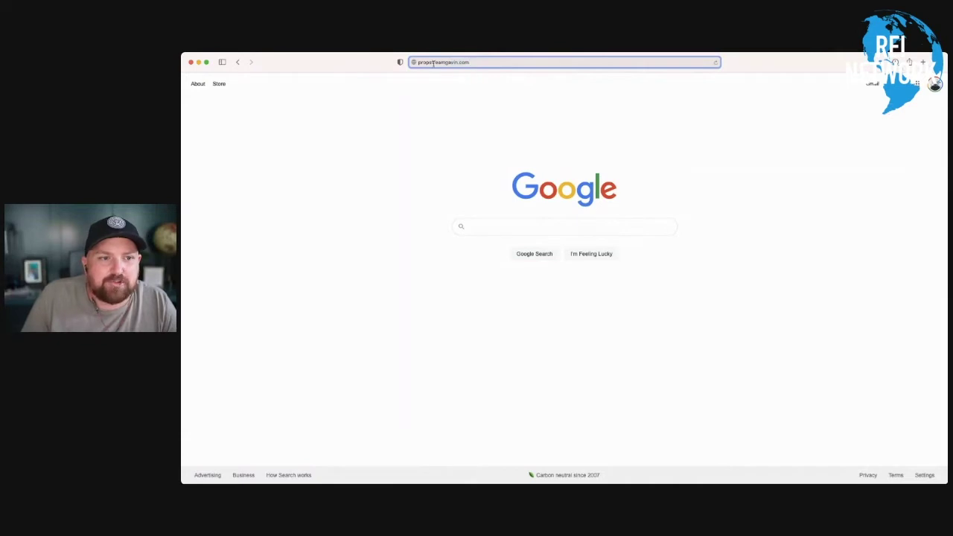
key("Return")
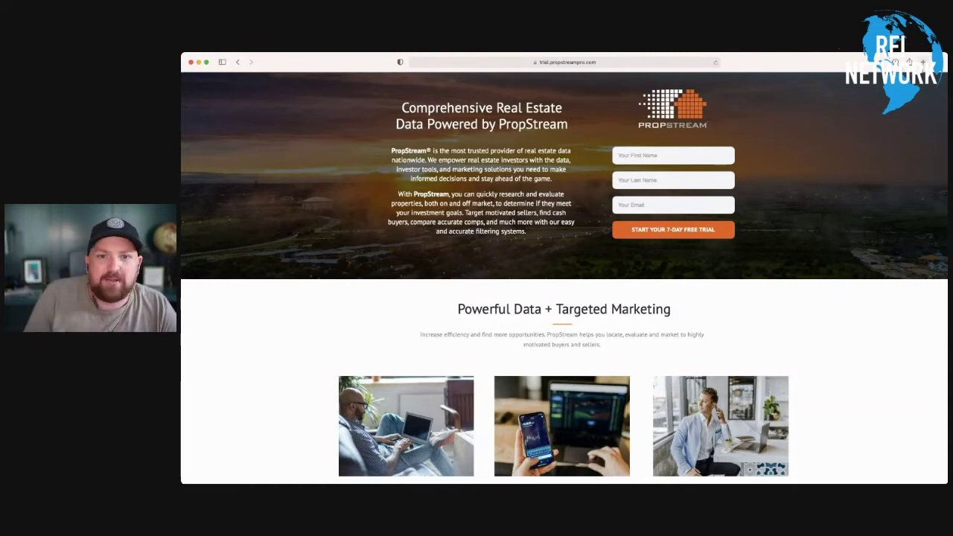
Open propstream.com in a new tab and log in with the saved credentials
key("super+t")
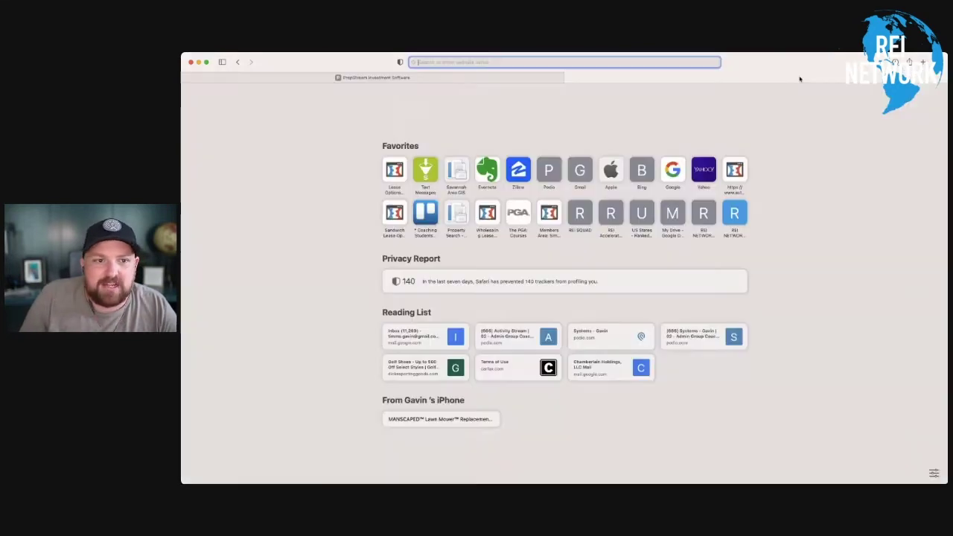
type("p")
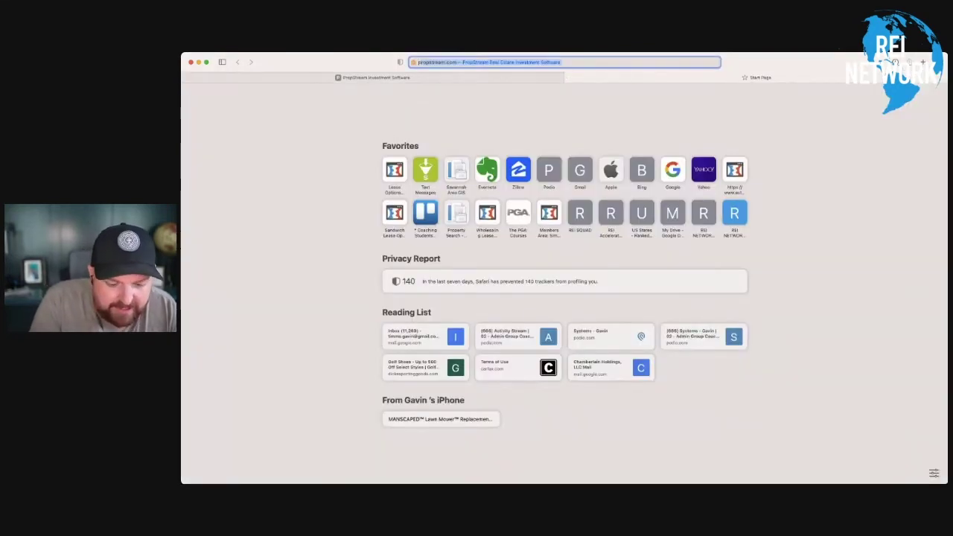
key("Return")
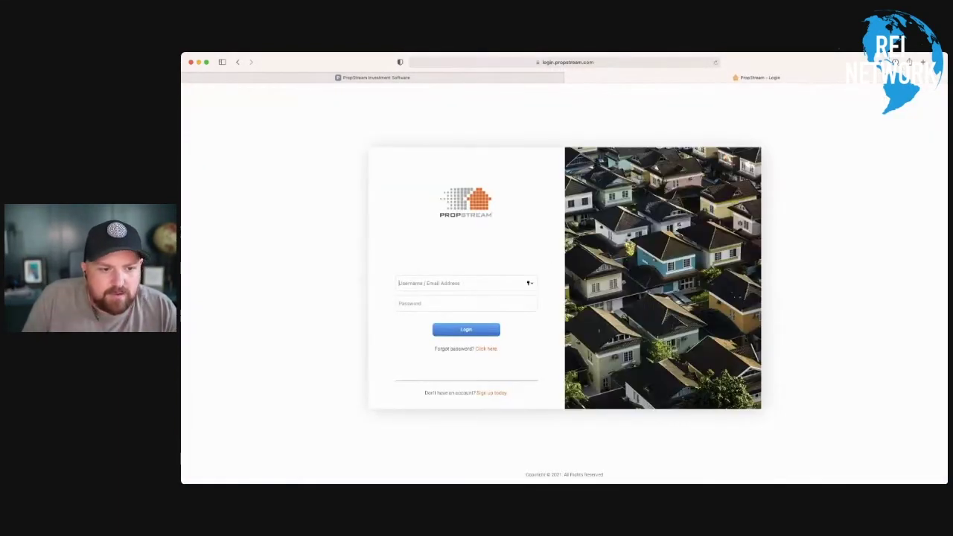
left_click(457, 303)
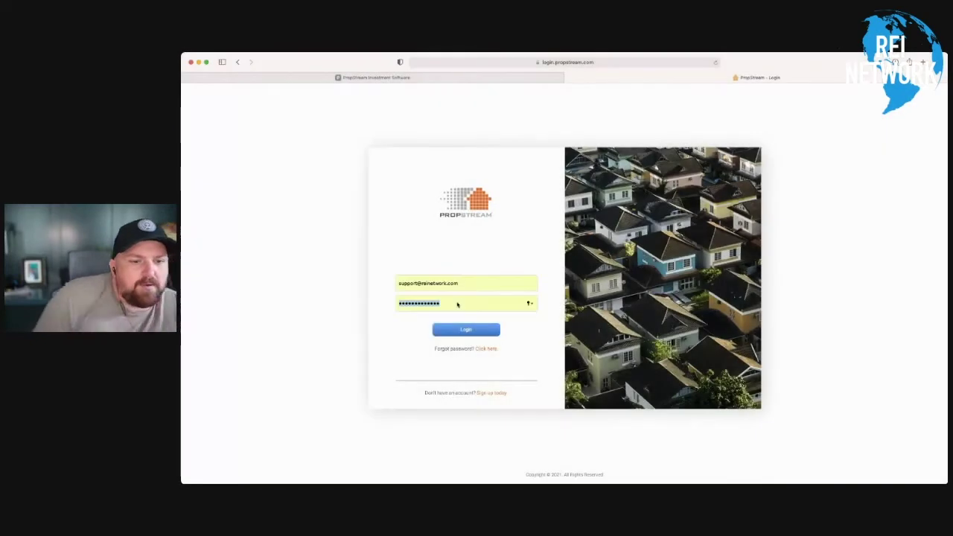
left_click(462, 328)
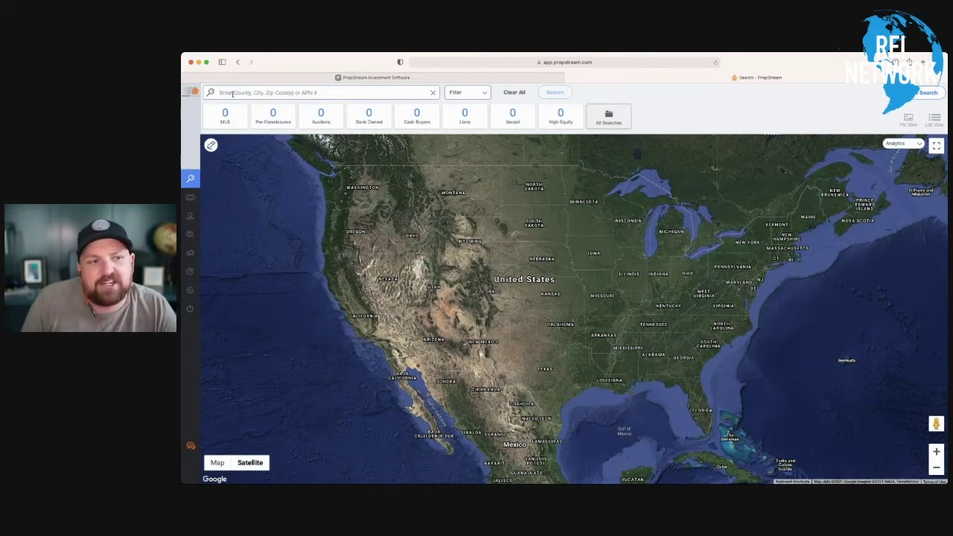
Search for 'pima county' and pick the Pima County, AZ suggestion
left_click(233, 94)
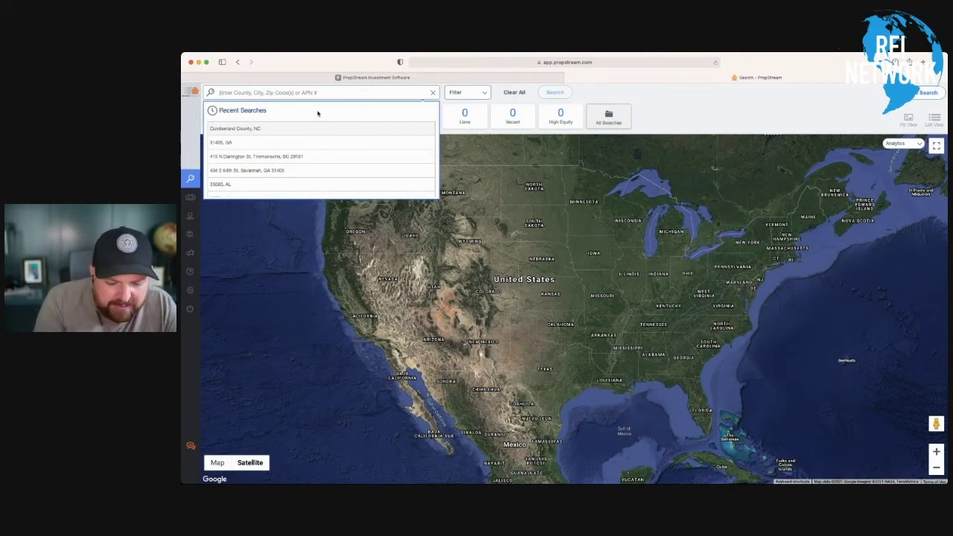
type("pl")
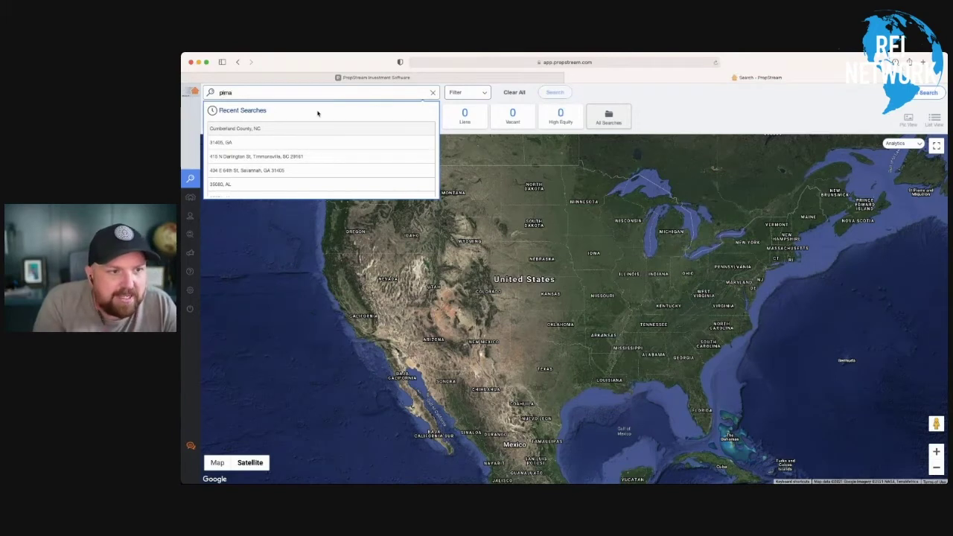
type("coun")
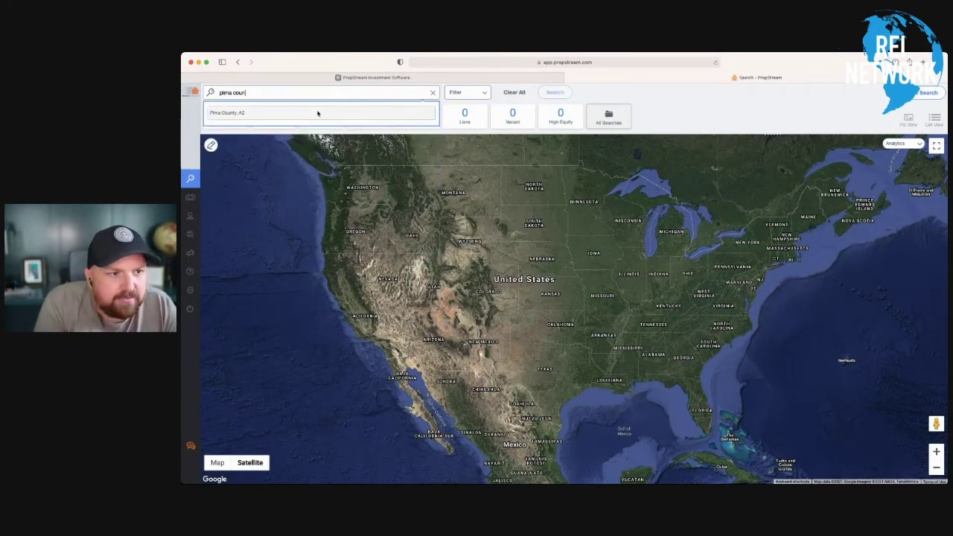
type("ty")
left_click(229, 112)
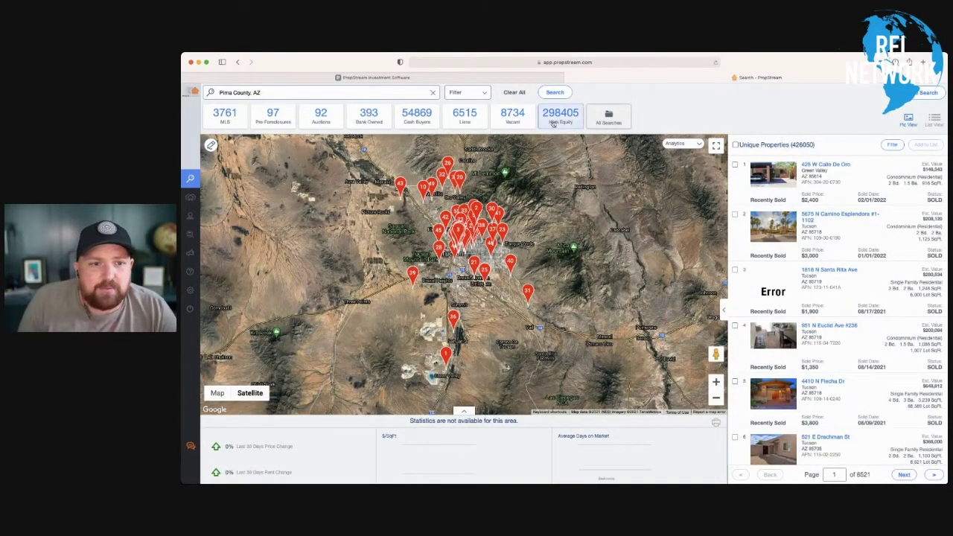
Apply the Cash Buyers quick list filter, leaving 54,869 unique properties
left_click(467, 93)
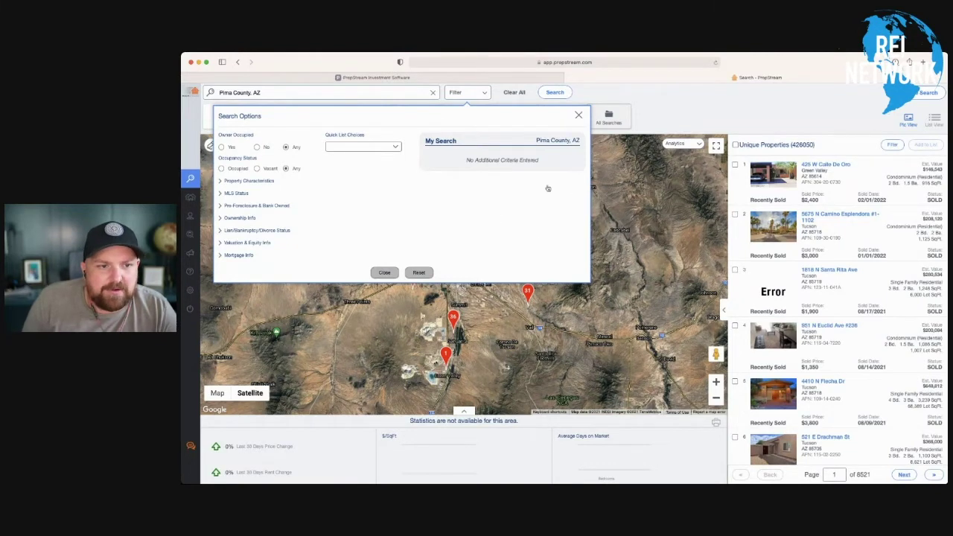
left_click(350, 206)
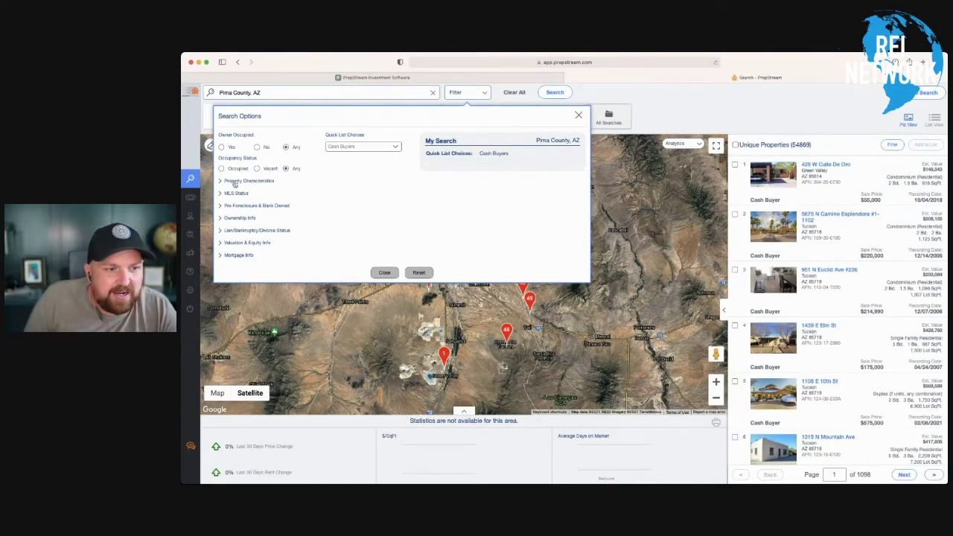
Filter to Residential classification with Single Family, Multi-Family 2-4 and Multi-Family 5+ types
left_click(235, 182)
left_click(272, 203)
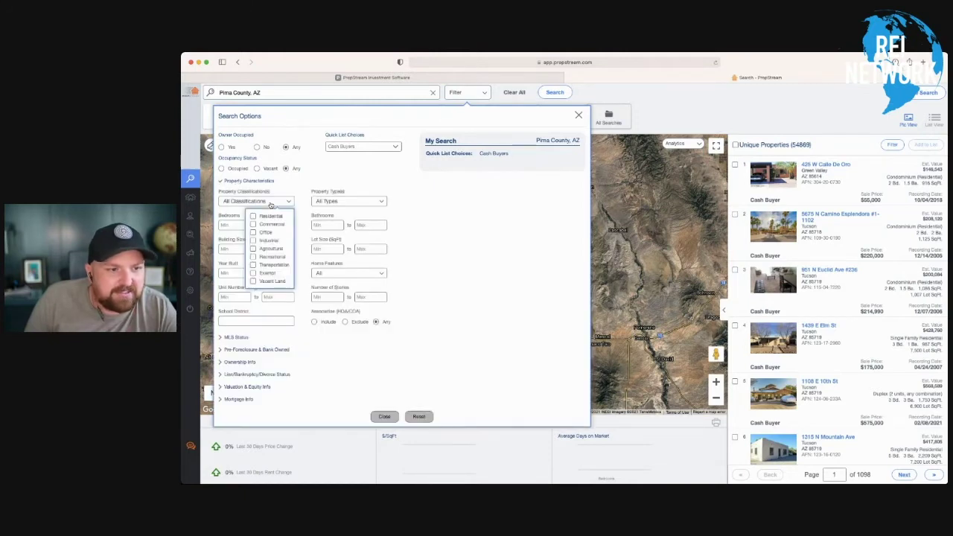
left_click(253, 216)
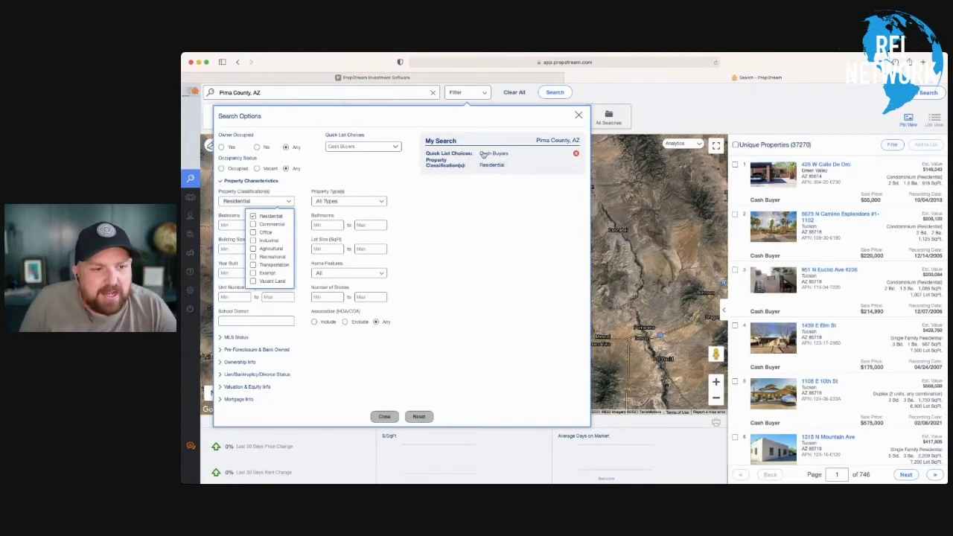
left_click(370, 203)
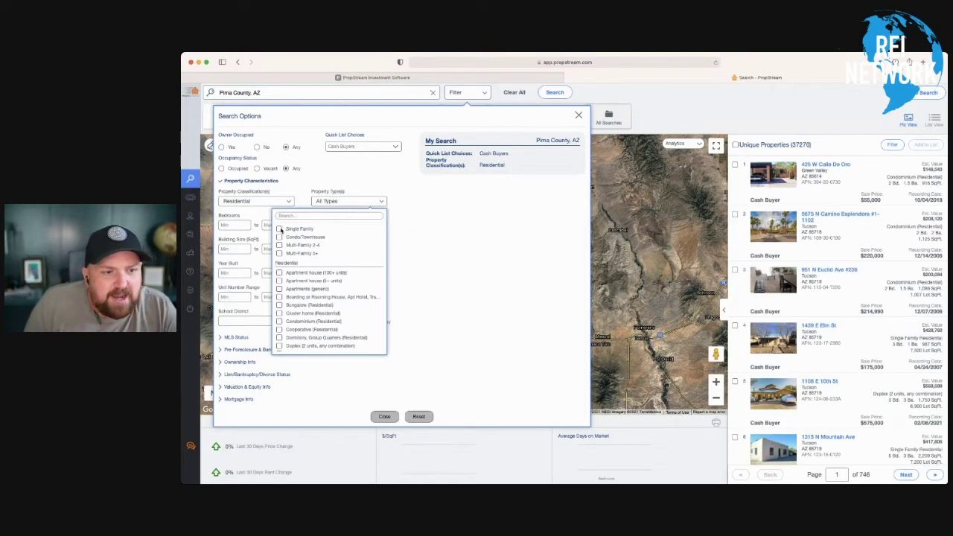
left_click(280, 230)
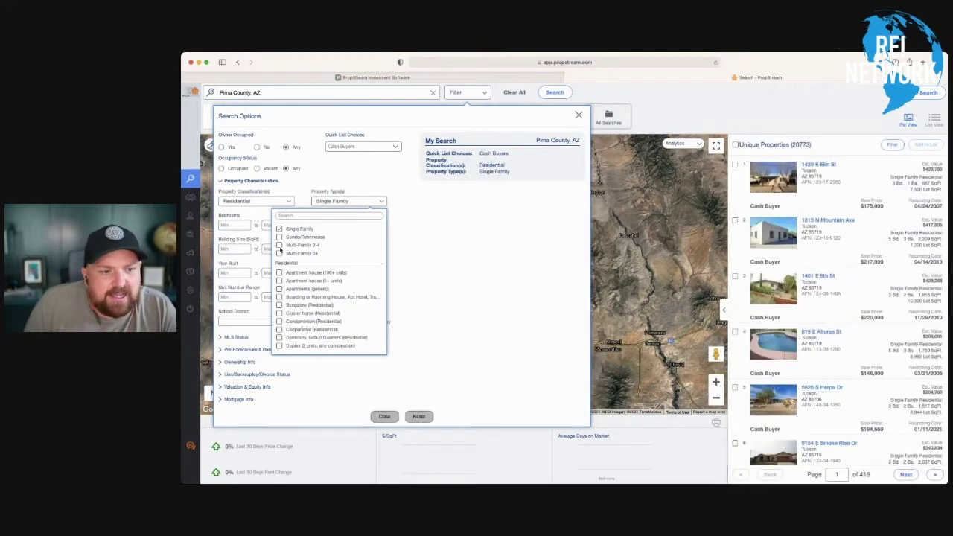
left_click(280, 245)
left_click(279, 253)
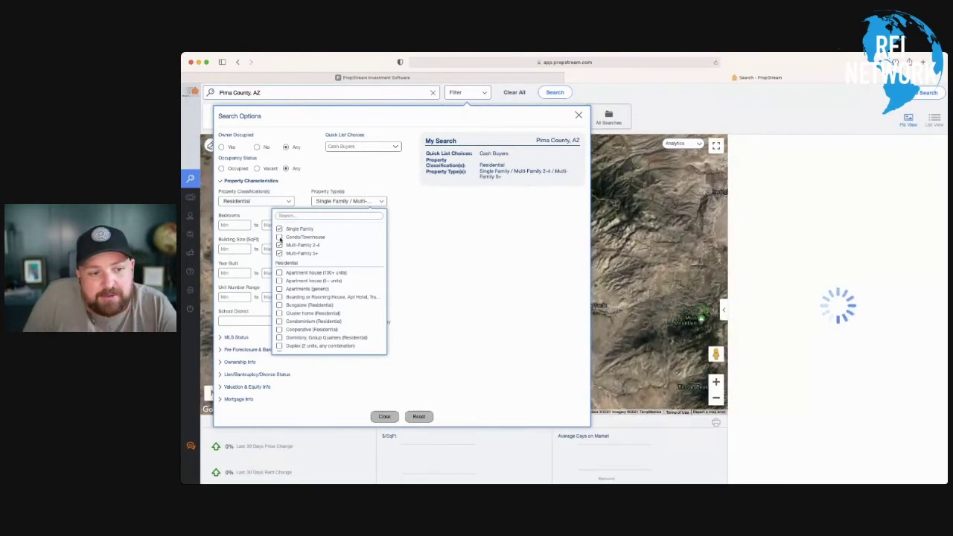
left_click(413, 192)
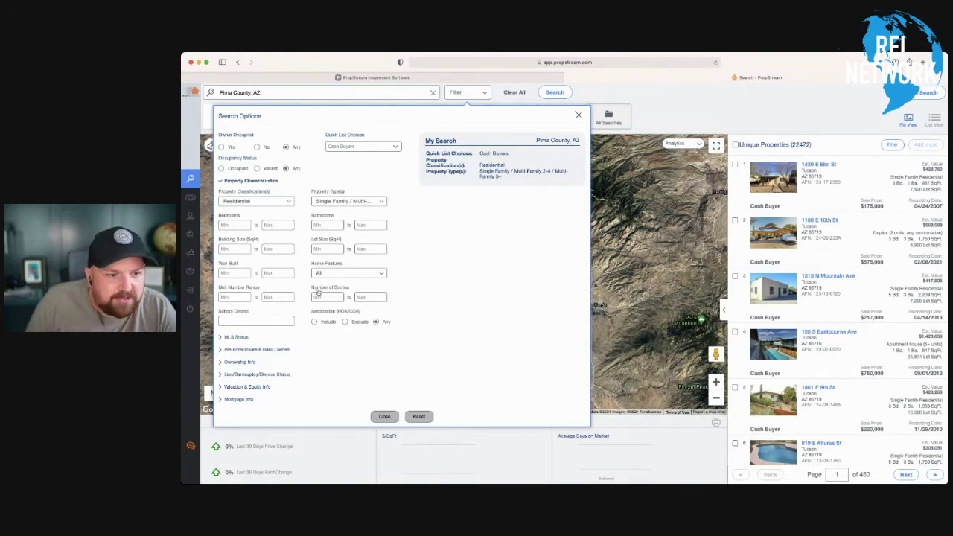
Require 1 year or less of ownership and set Owner Type to Individual only
left_click(238, 363)
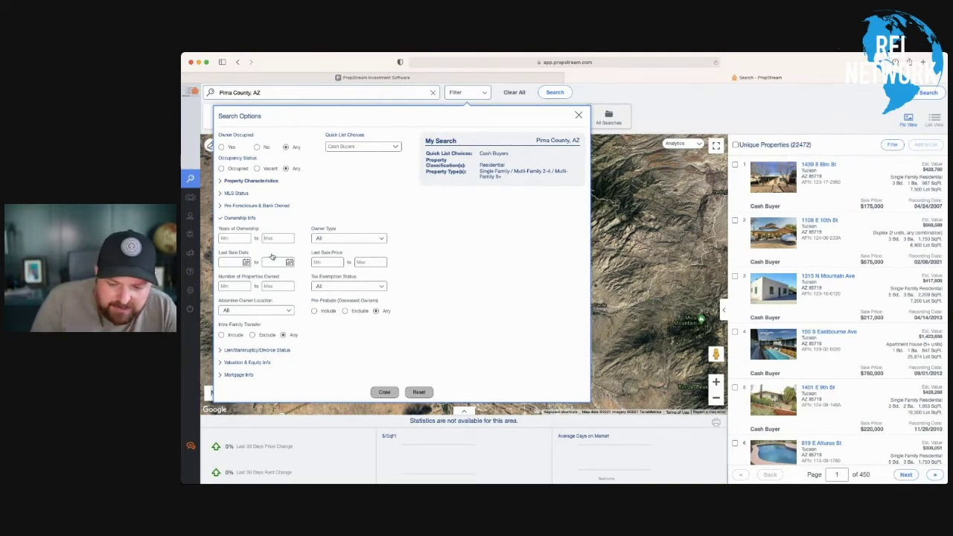
type("1")
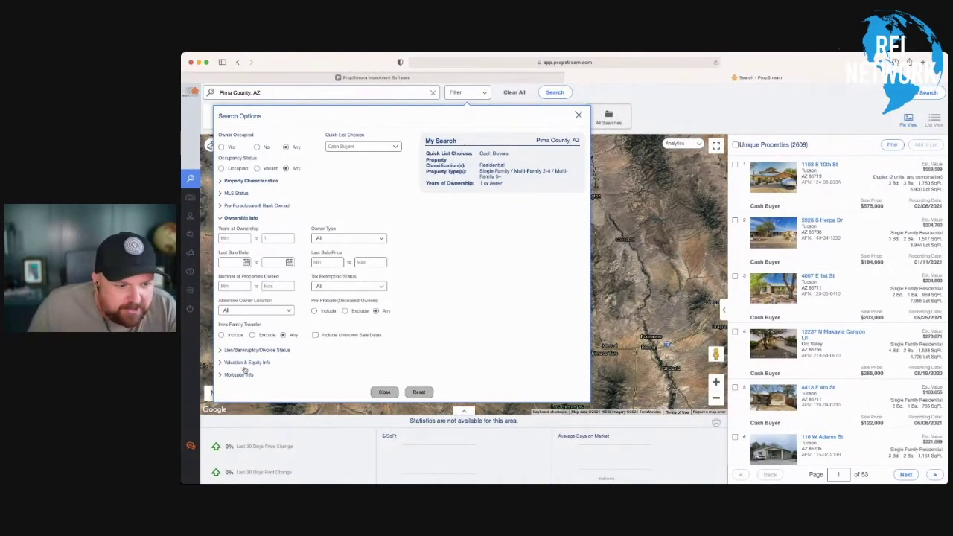
left_click(345, 239)
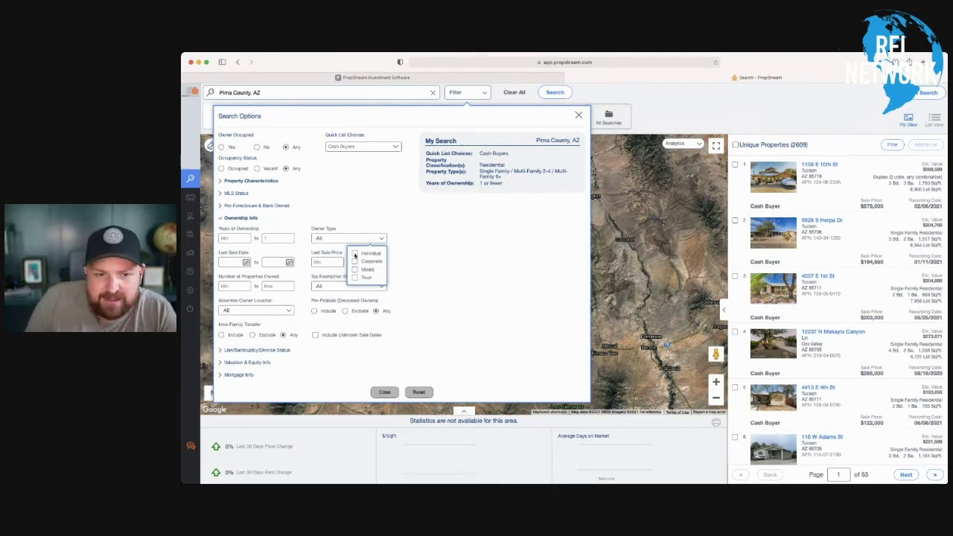
left_click(355, 254)
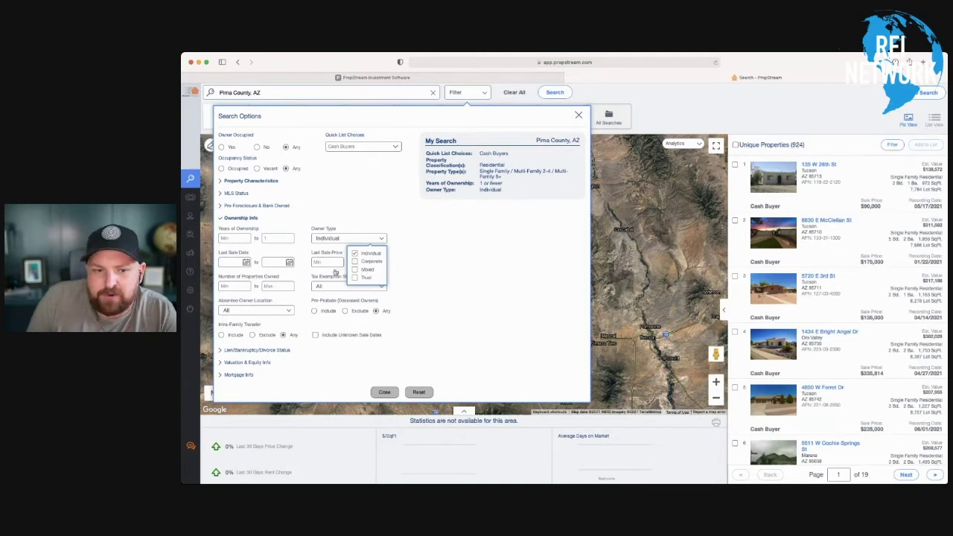
left_click(355, 254)
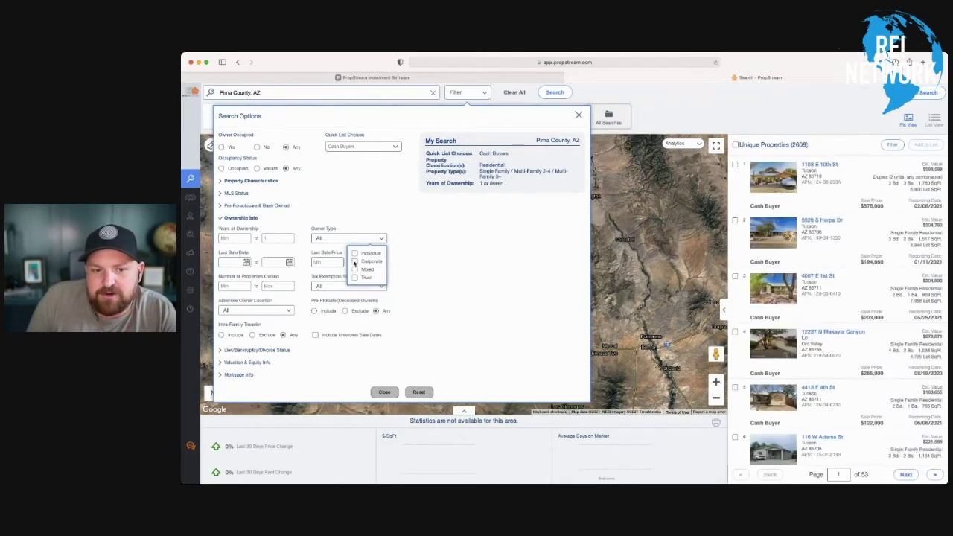
left_click(355, 262)
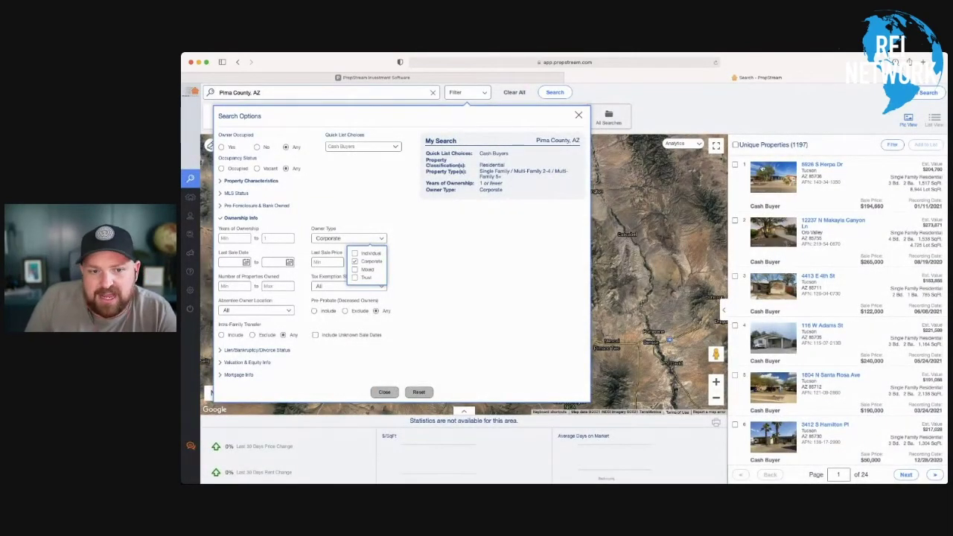
left_click(356, 262)
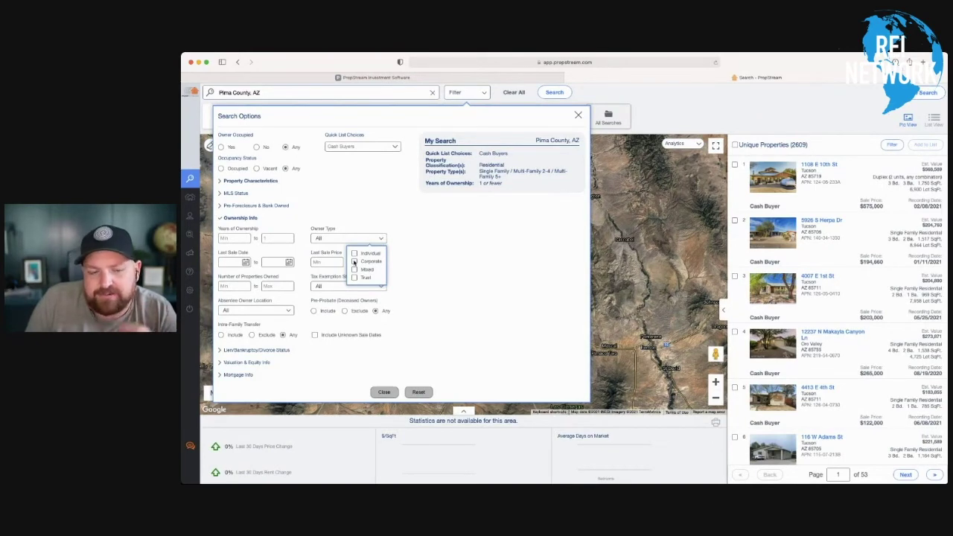
left_click(355, 253)
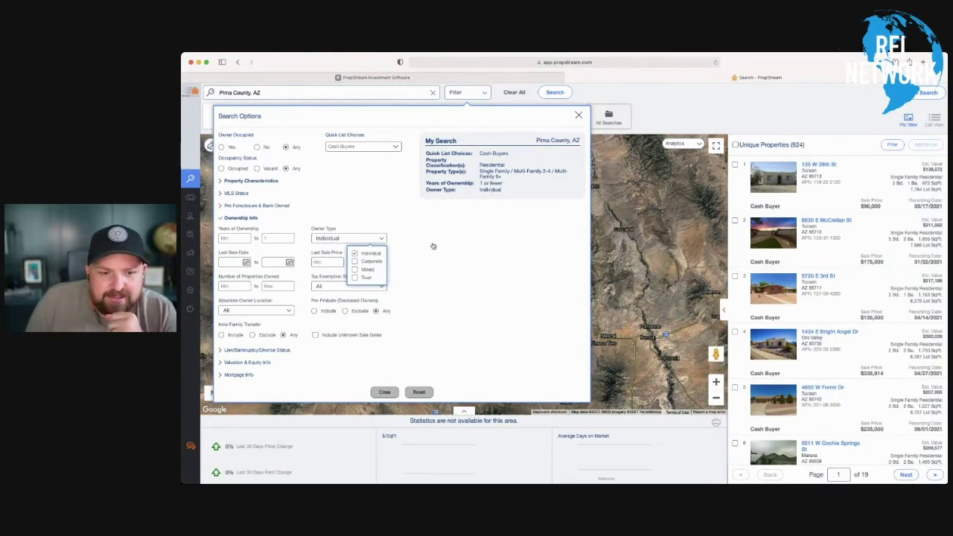
left_click(434, 245)
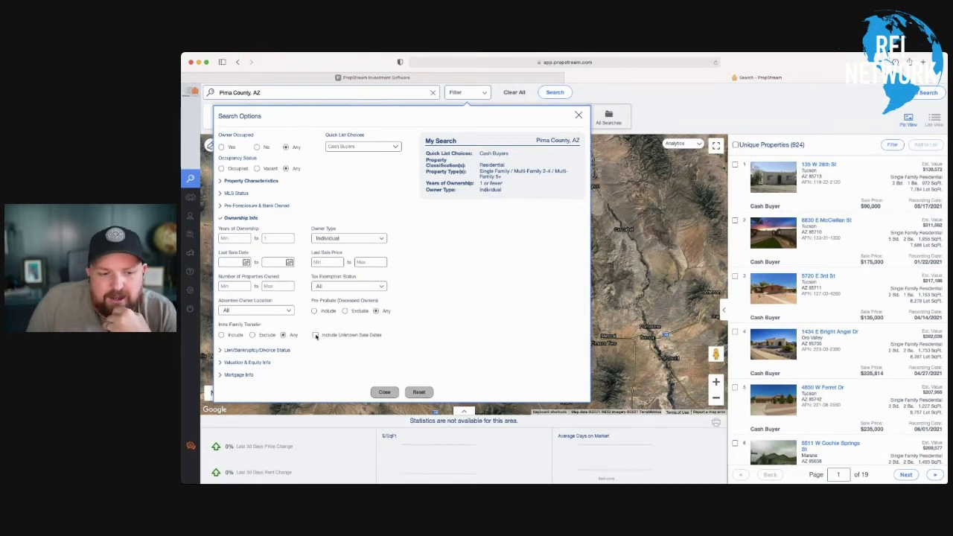
left_click(240, 218)
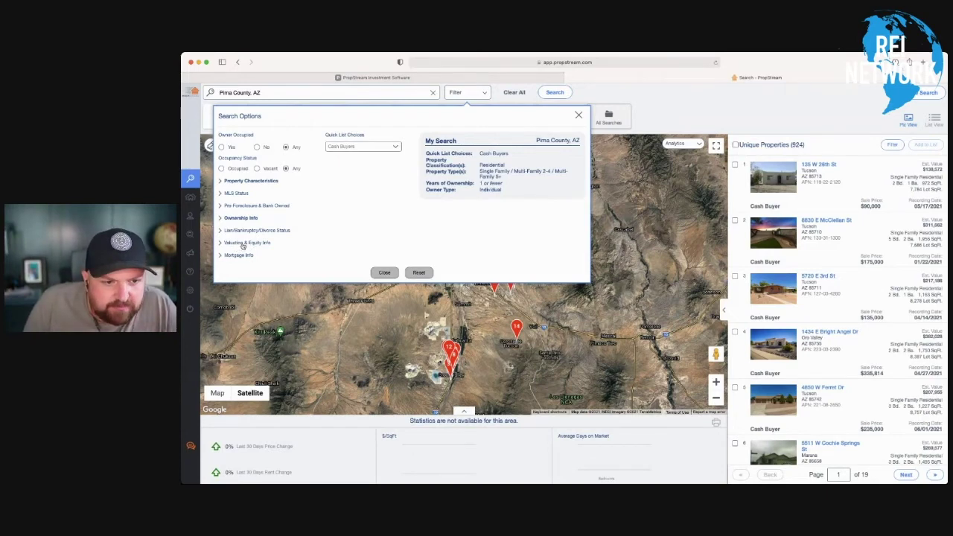
left_click(245, 243)
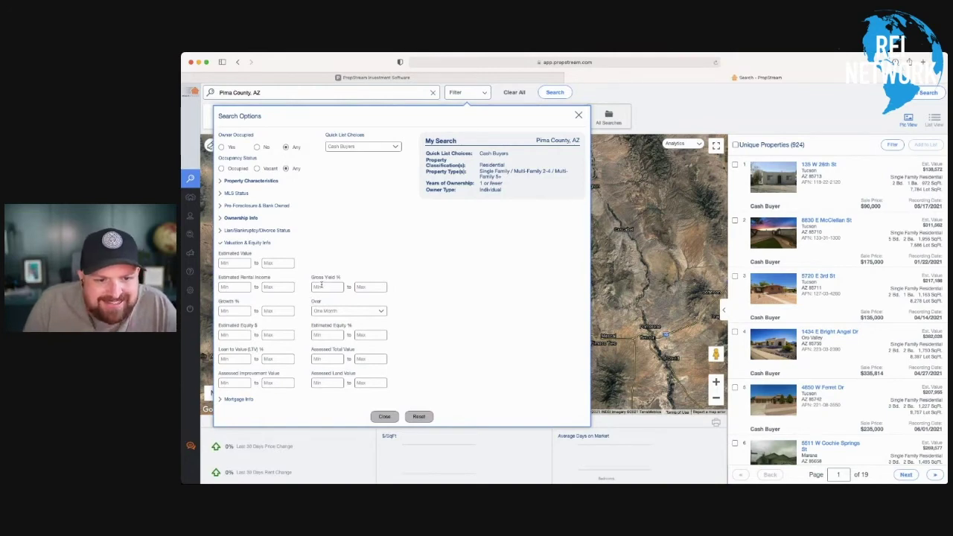
left_click(274, 262)
type("30")
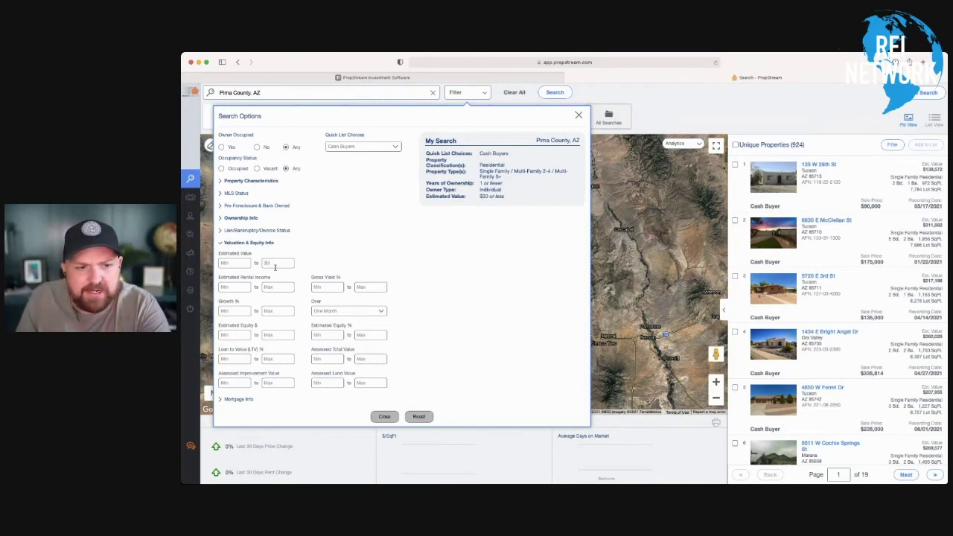
type("0,00")
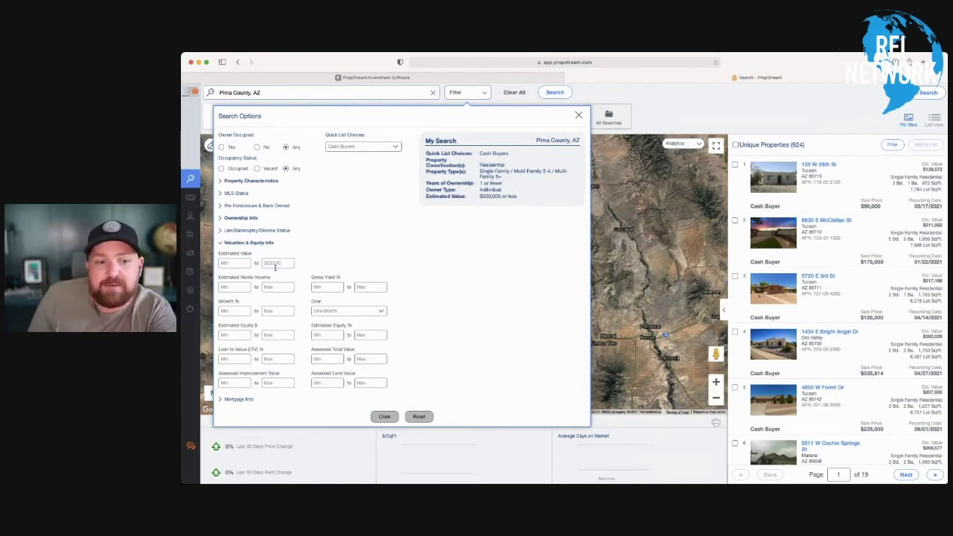
type("0")
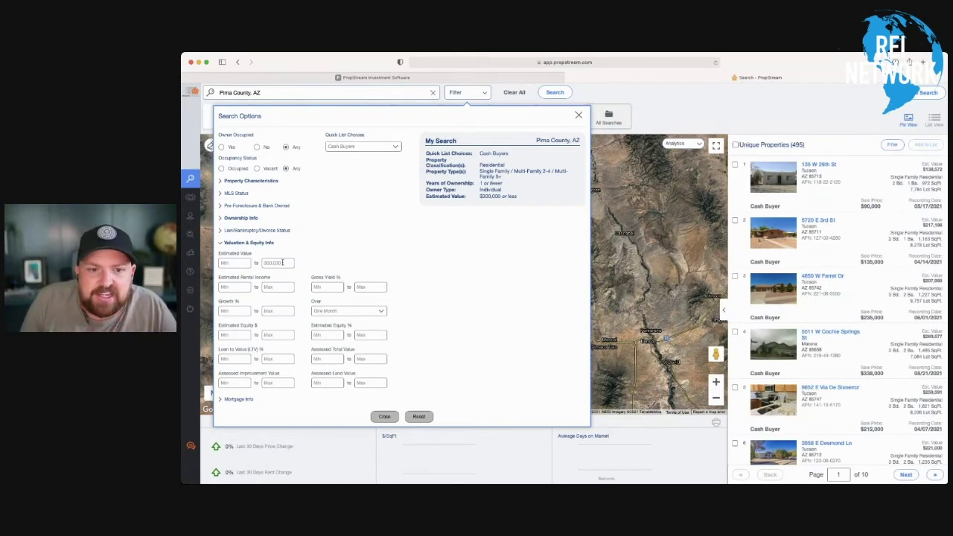
key("BackSpace")
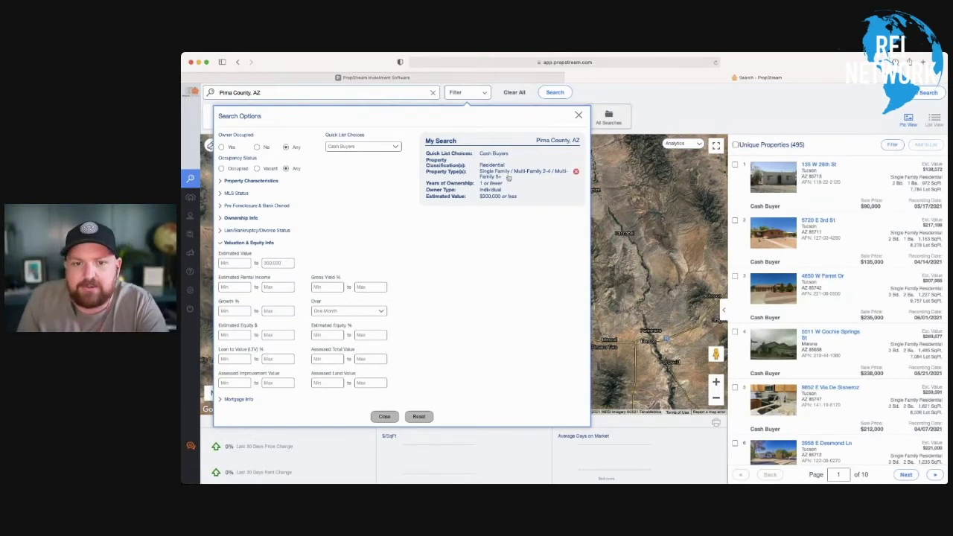
key("BackSpace")
key("BackSpace")
key("BackSpace")
key("BackSpace")
key("BackSpace")
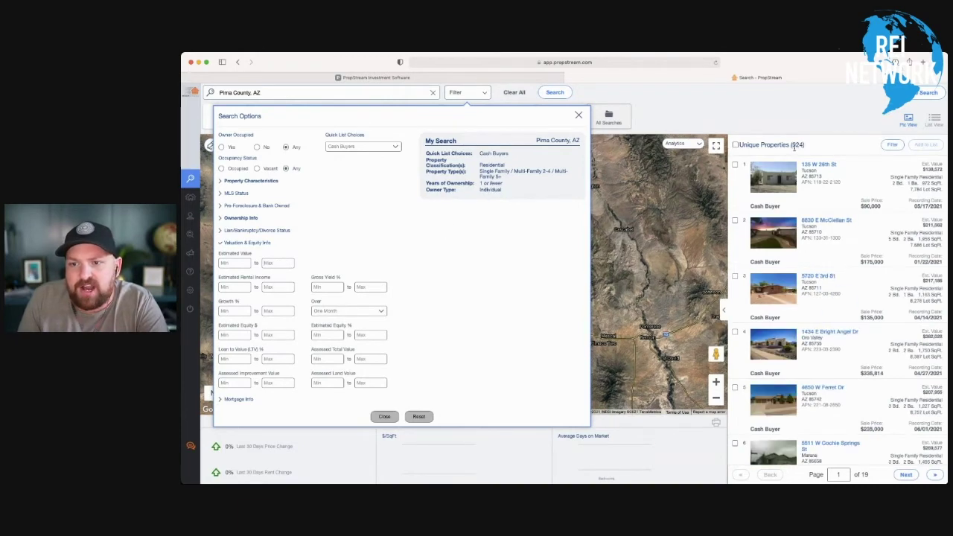
type("3000")
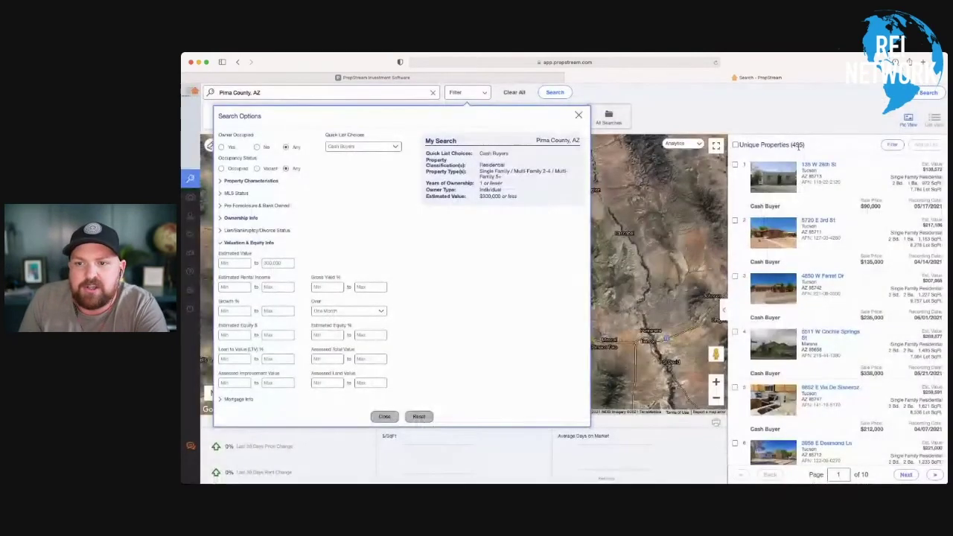
key("ctrl+a")
key("BackSpace")
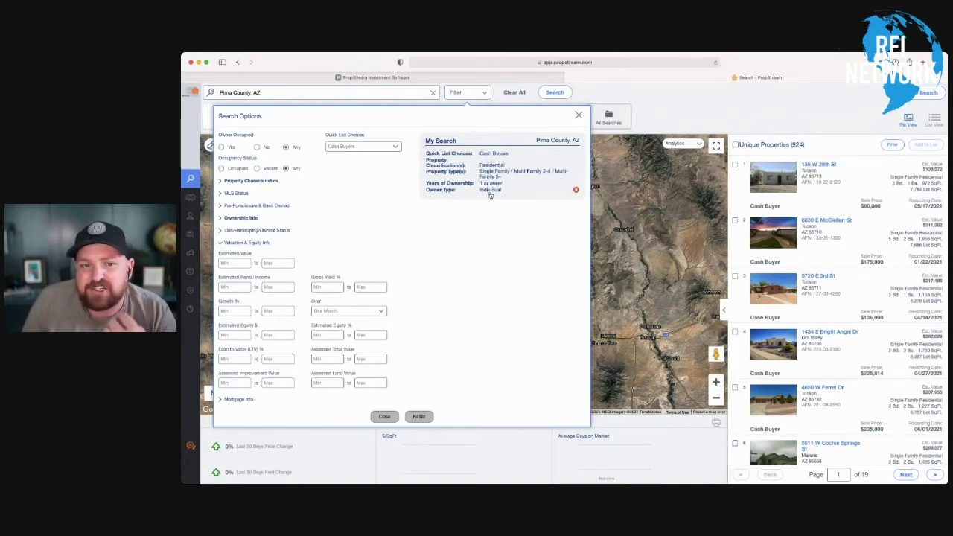
Select all individual-owner results, start a new marketing list, then cancel and deselect
left_click(735, 146)
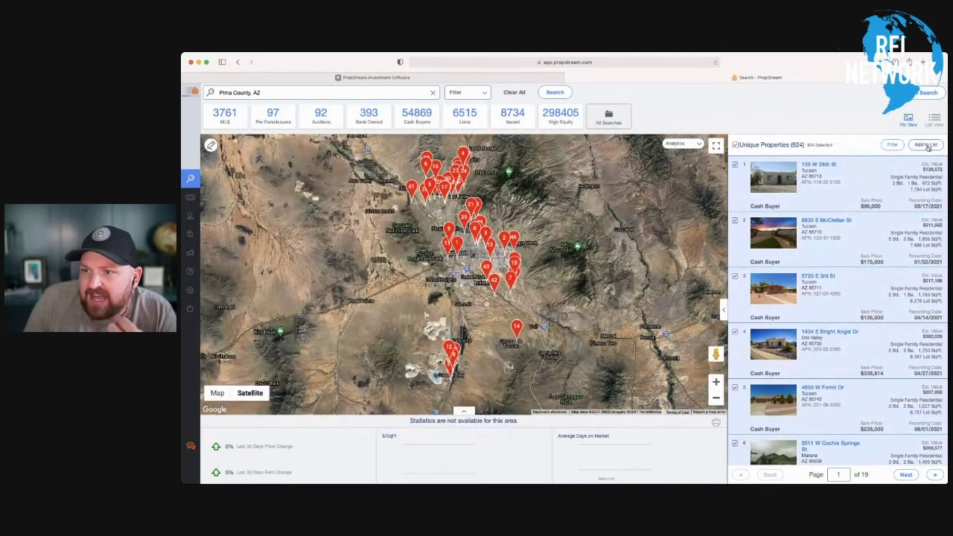
left_click(927, 146)
left_click(585, 284)
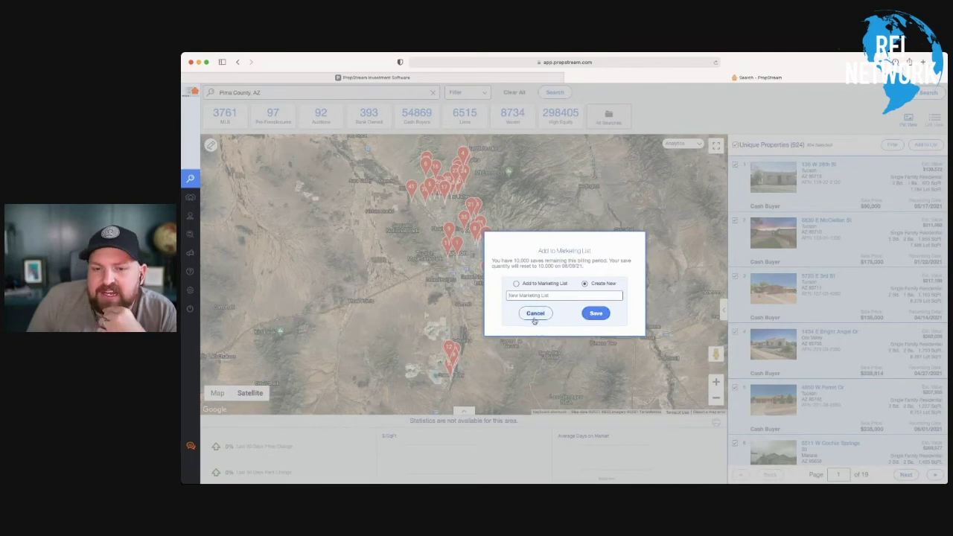
left_click(534, 314)
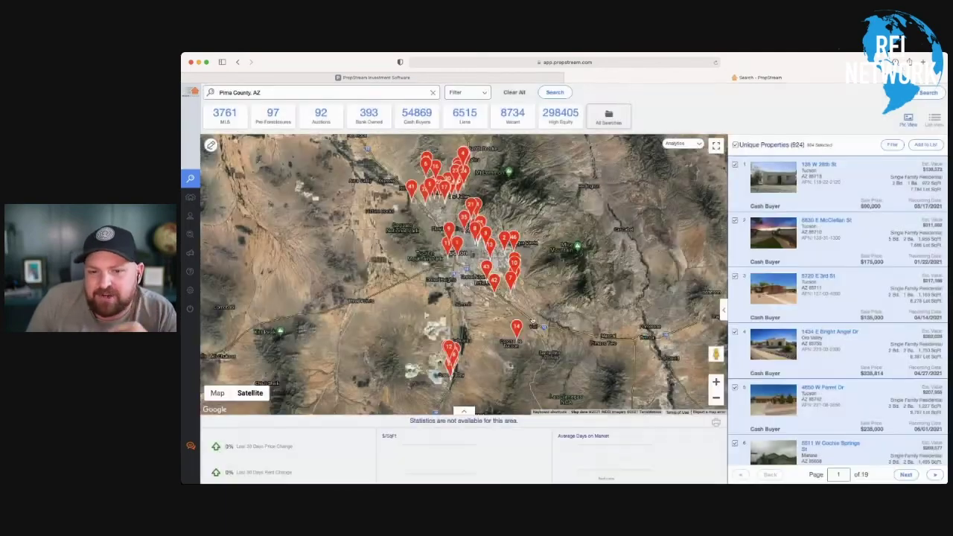
left_click(735, 145)
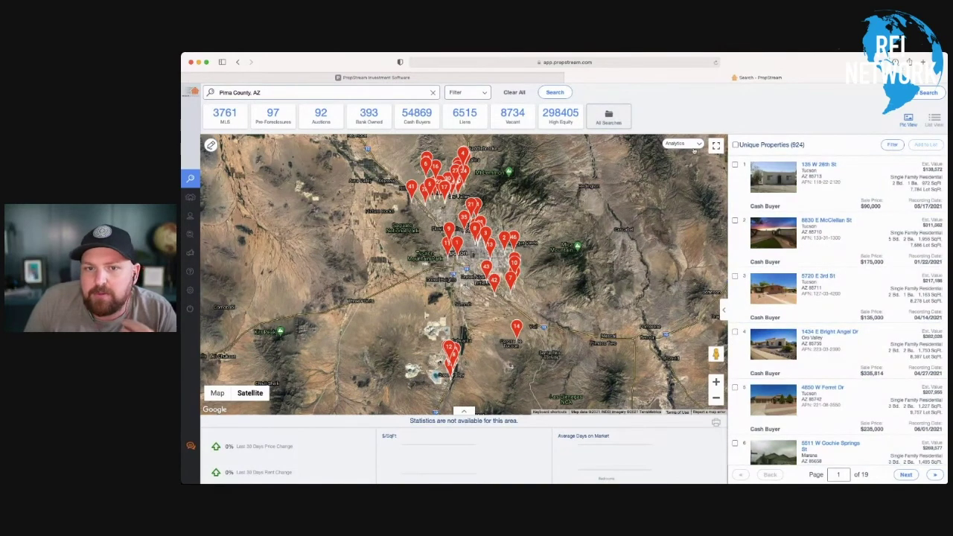
Change the Owner Type filter from Individual to Corporate
left_click(483, 95)
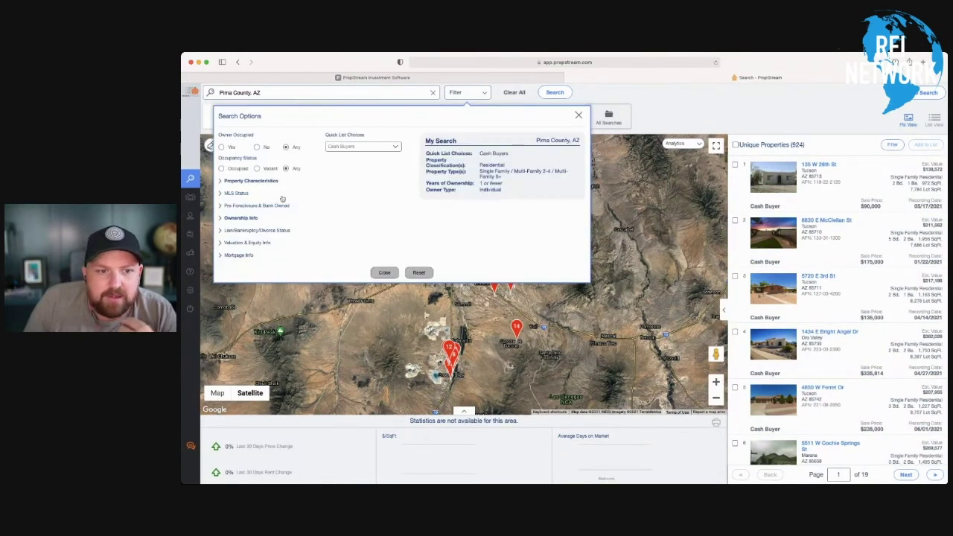
left_click(244, 218)
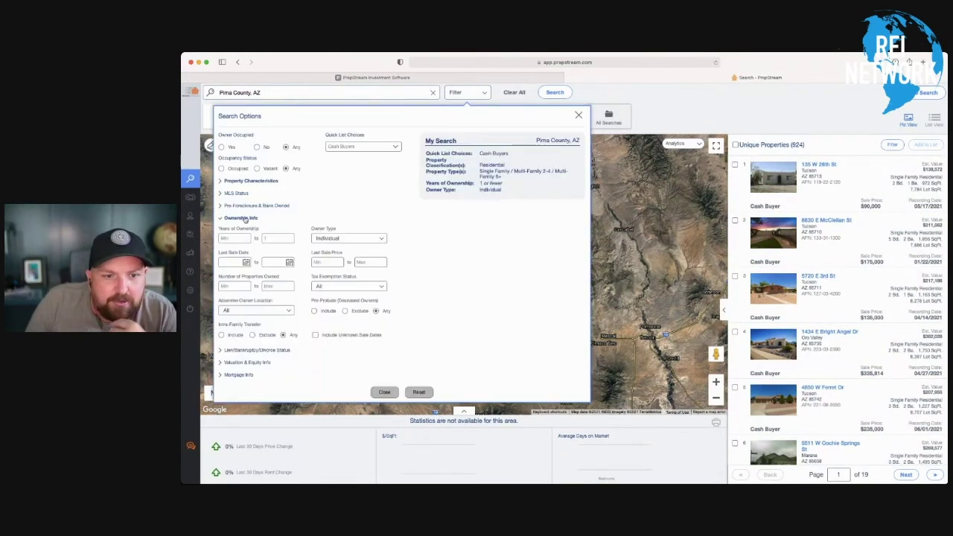
left_click(336, 240)
left_click(355, 262)
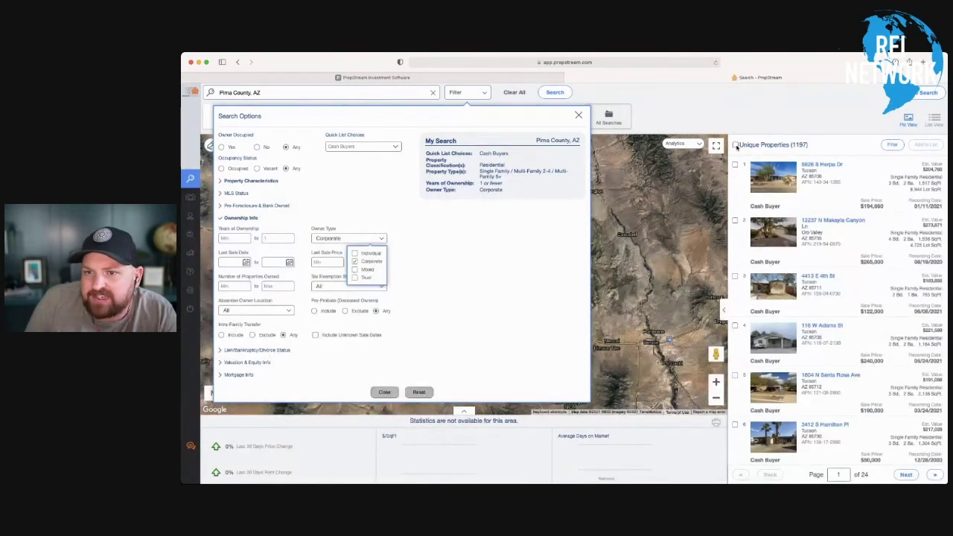
left_click(735, 145)
Select all 1,197 corporate-owner properties, start a new marketing list, then back out
left_click(736, 146)
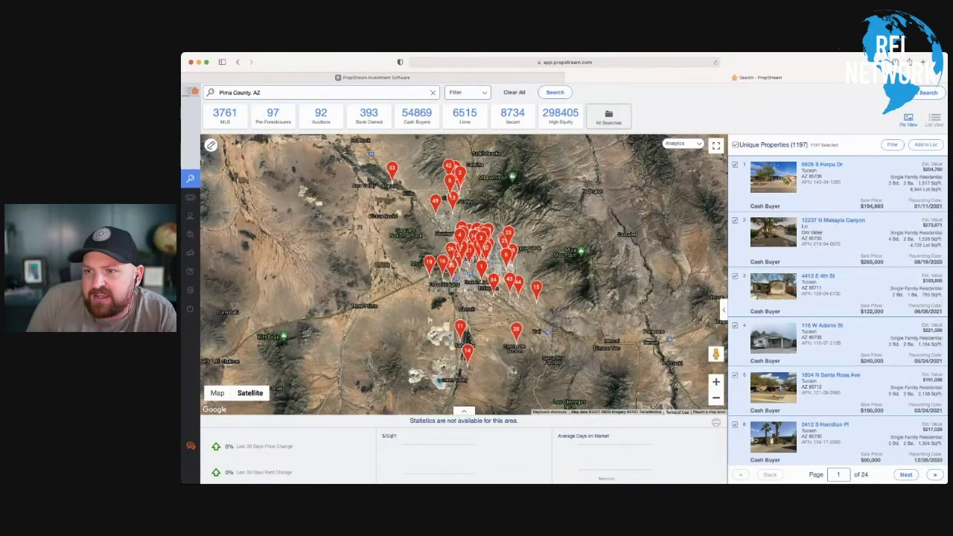
left_click(926, 144)
left_click(584, 284)
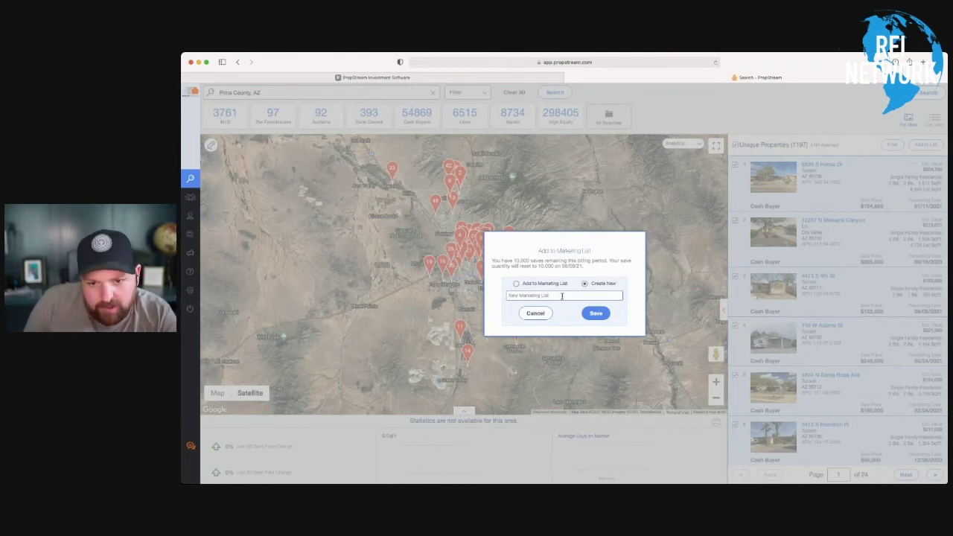
left_click(537, 313)
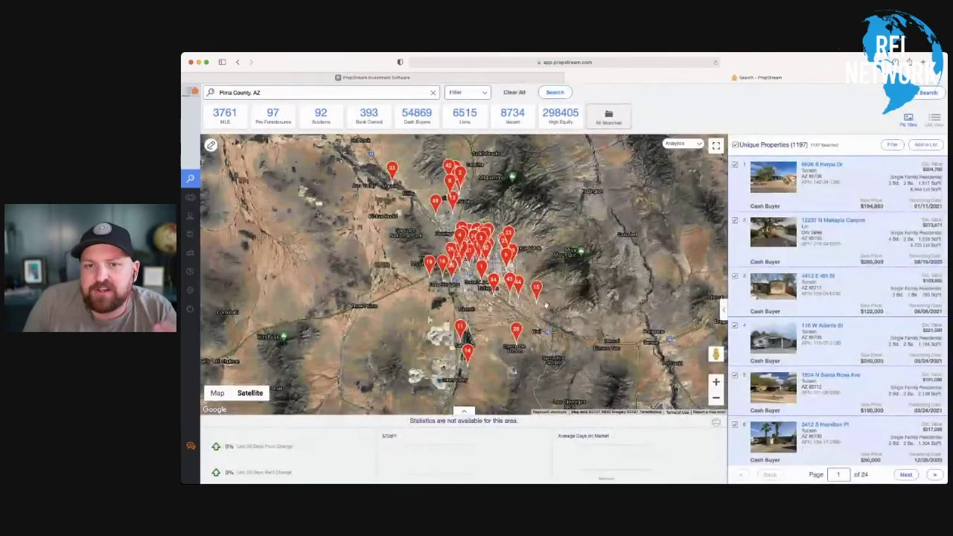